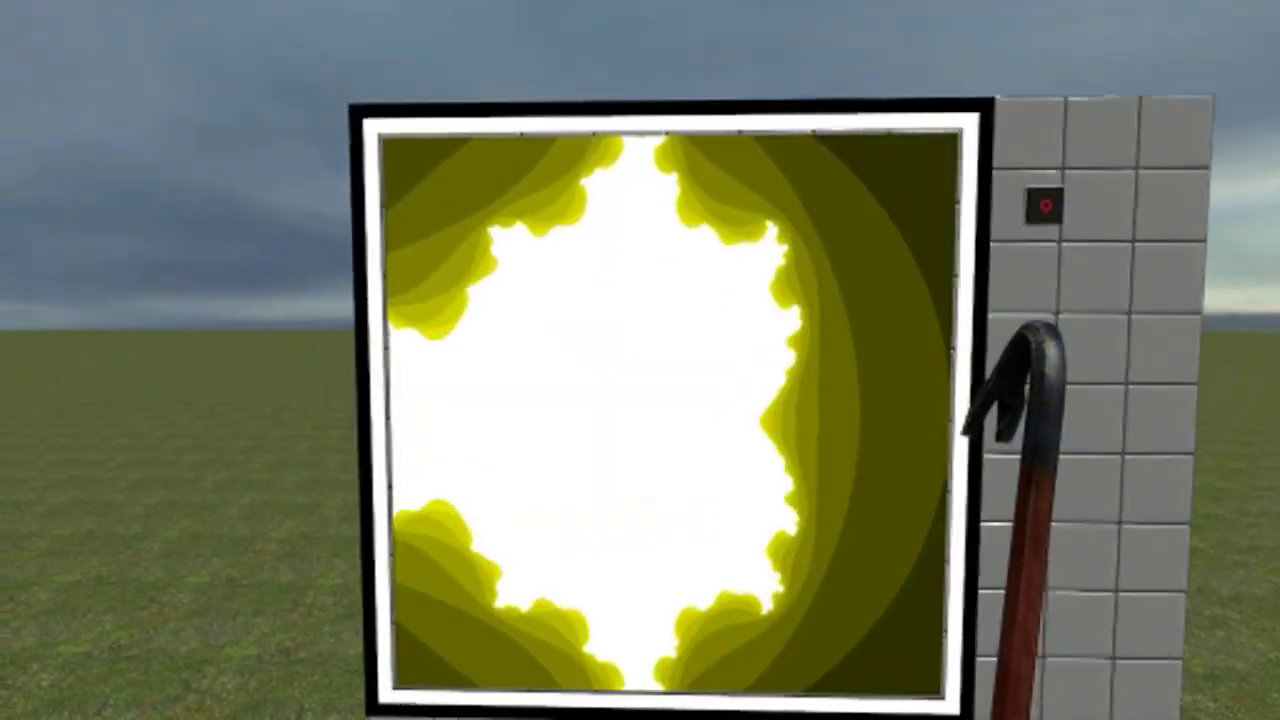
# Step: Re-upload the 'Colorizer' Expression 2 chip on the wall, then back up to watch the blackened screen restart
pyautogui.click(640, 360)
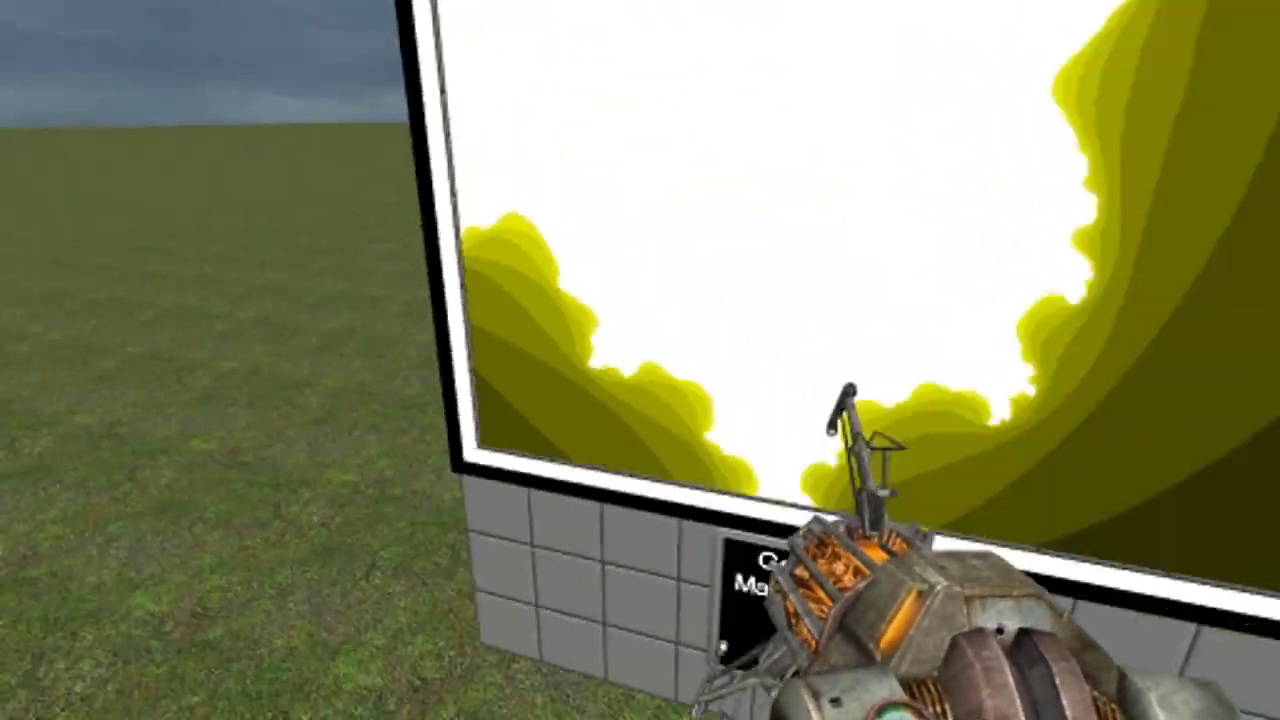
pyautogui.press('q')
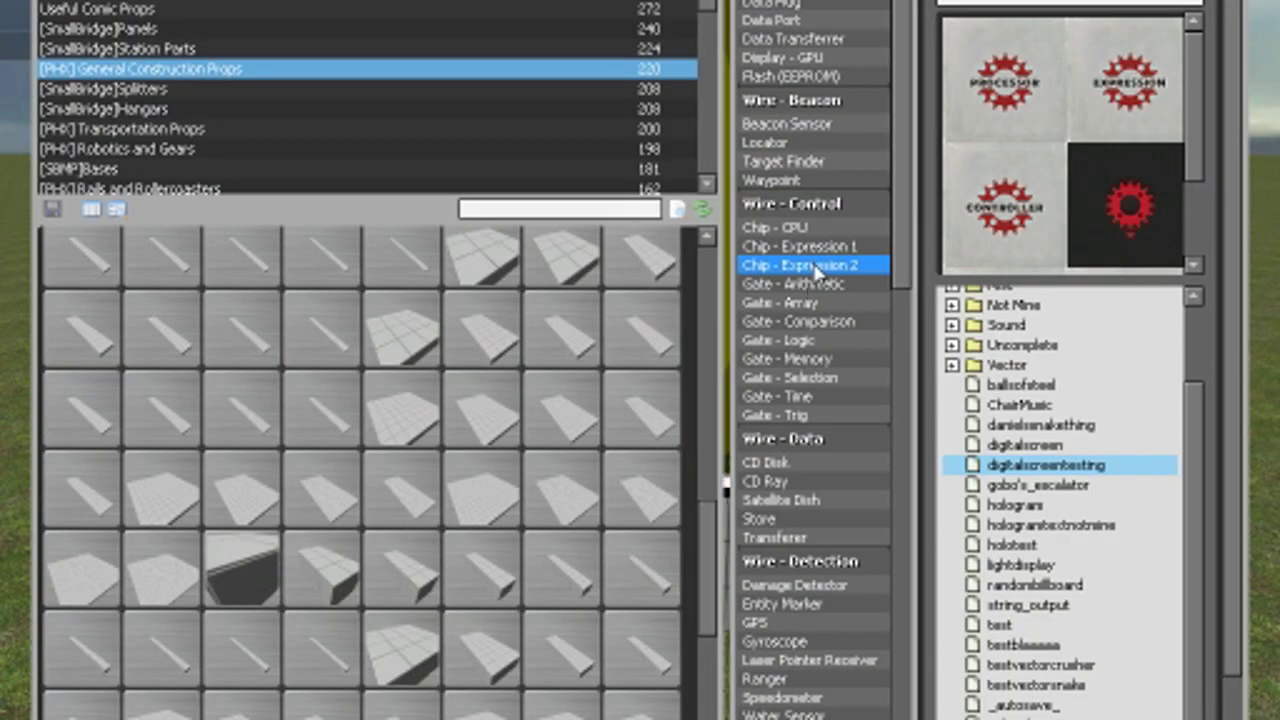
pyautogui.click(817, 266)
pyautogui.click(640, 360)
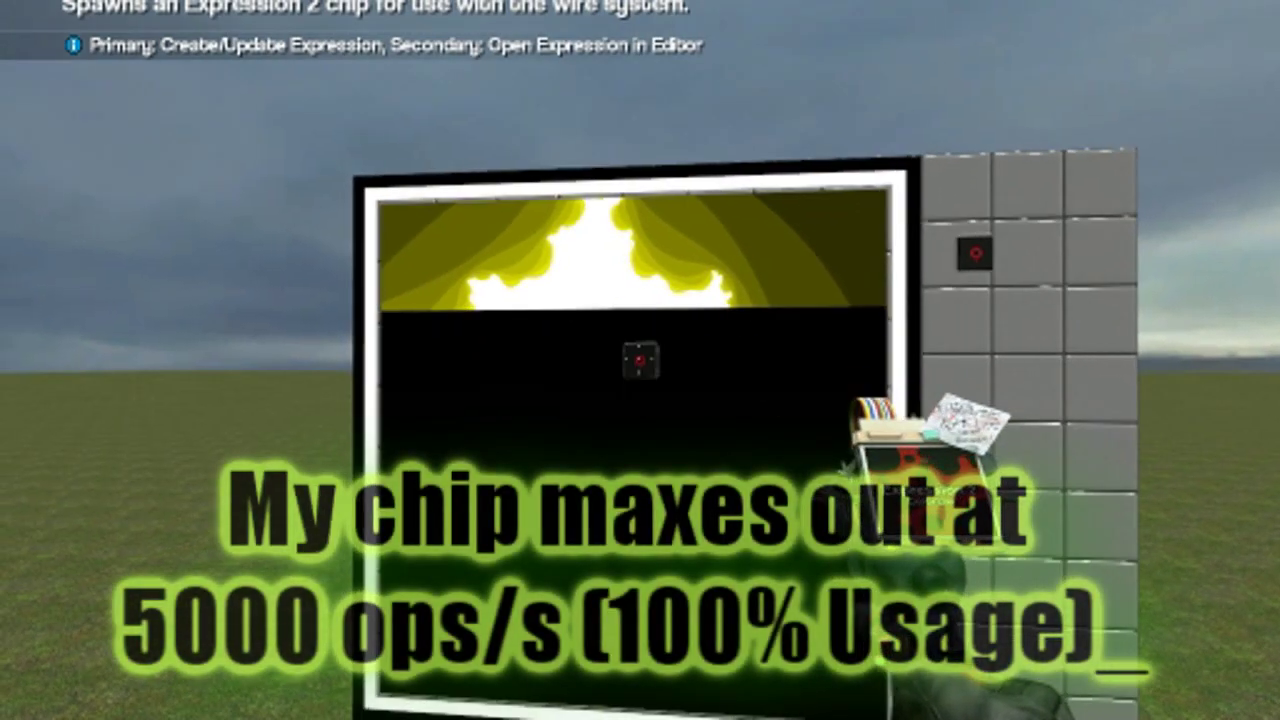
pyautogui.press('w')
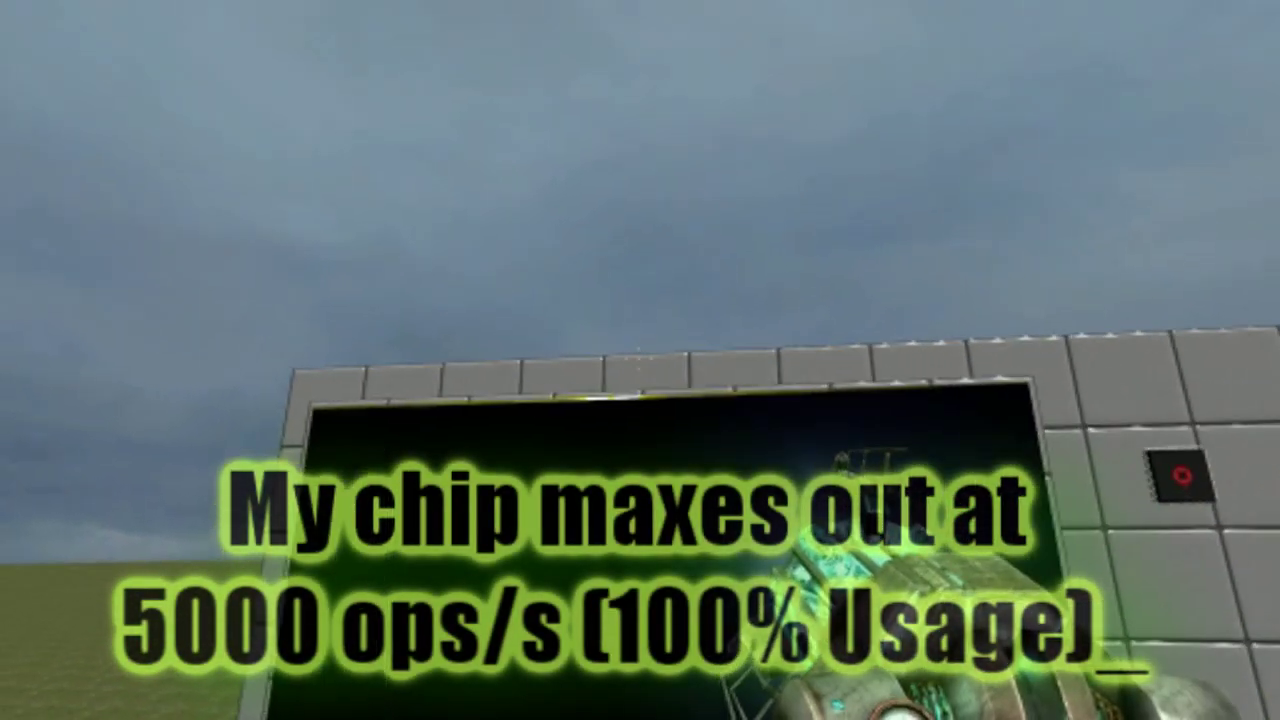
pyautogui.press('w')
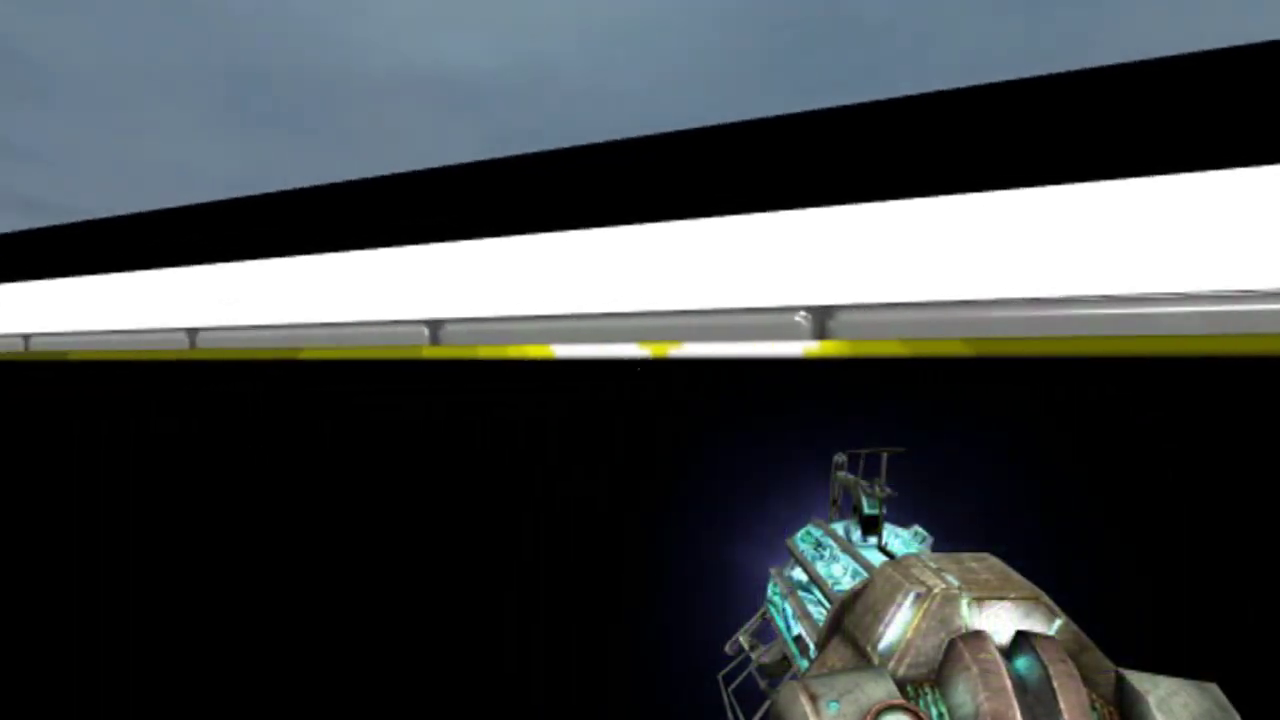
pyautogui.press('w')
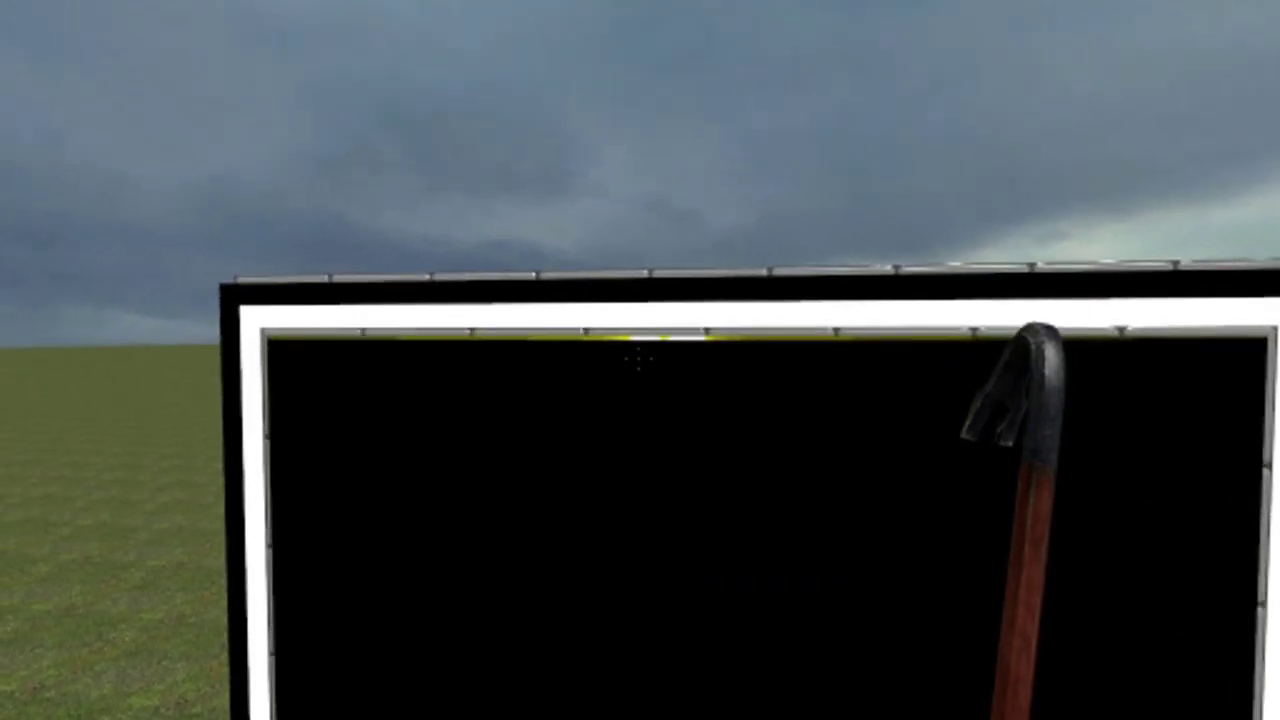
# Step: Move around the black screen to watch the fresh render begin along its top
pyautogui.press('a')
pyautogui.press('s')
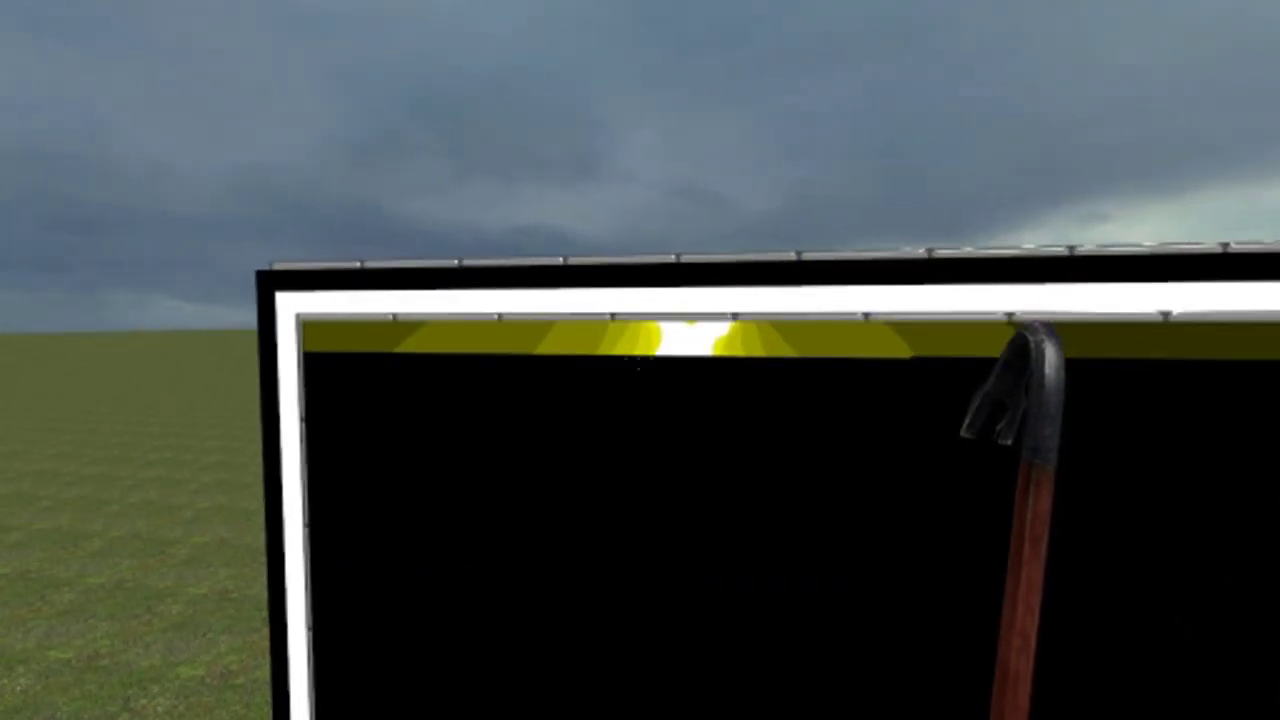
pyautogui.press('w')
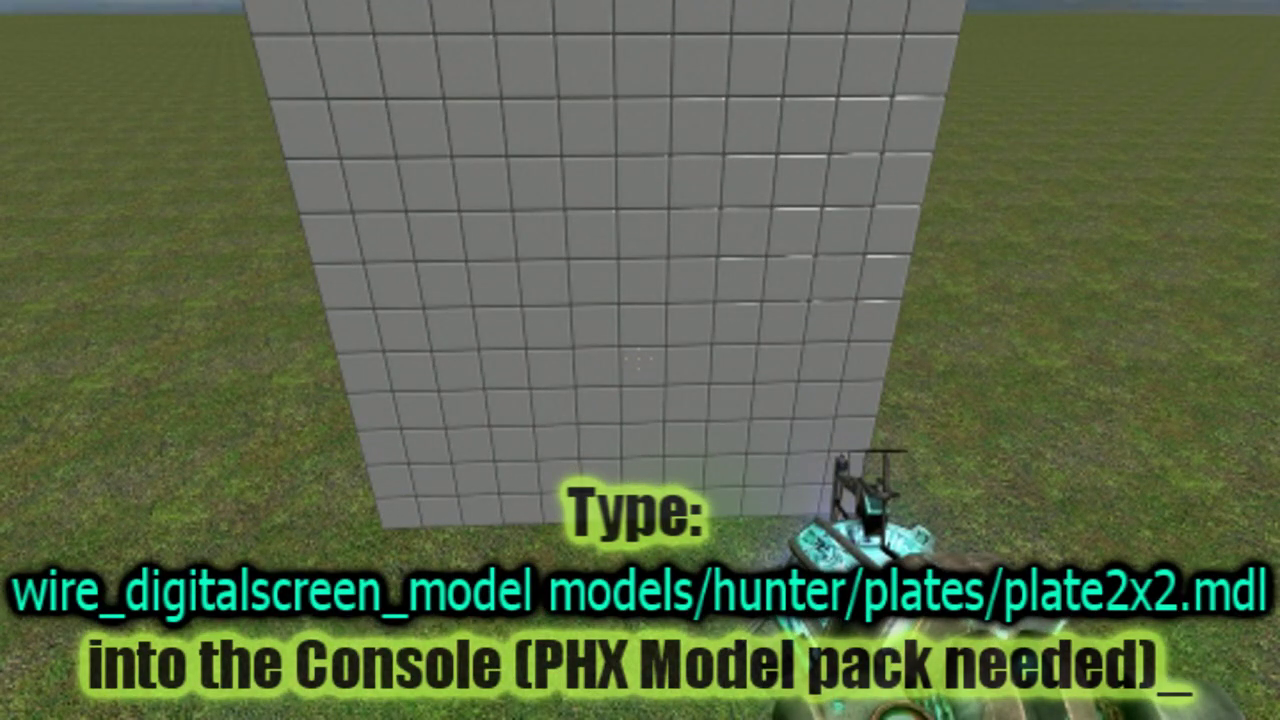
# Step: Mount a 512x512 black Wire digital screen on the tiled wall
pyautogui.press('q')
pyautogui.scroll(-5, 796, 220)
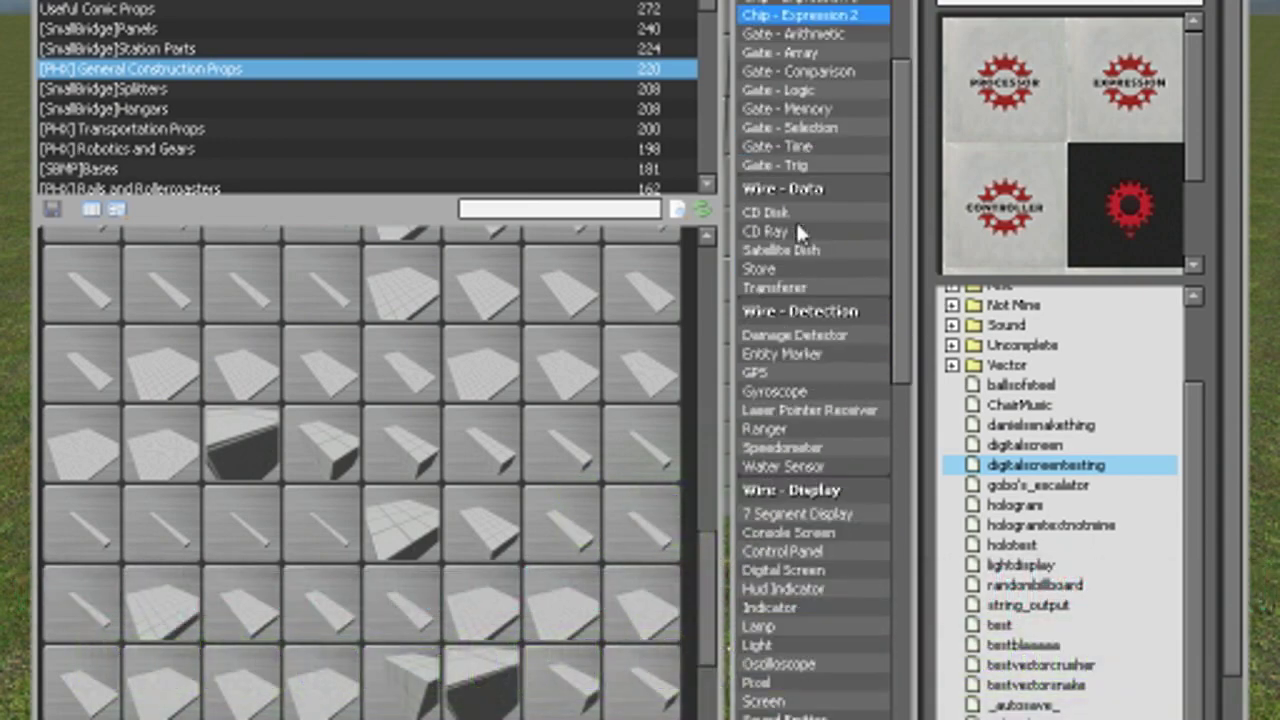
pyautogui.click(782, 570)
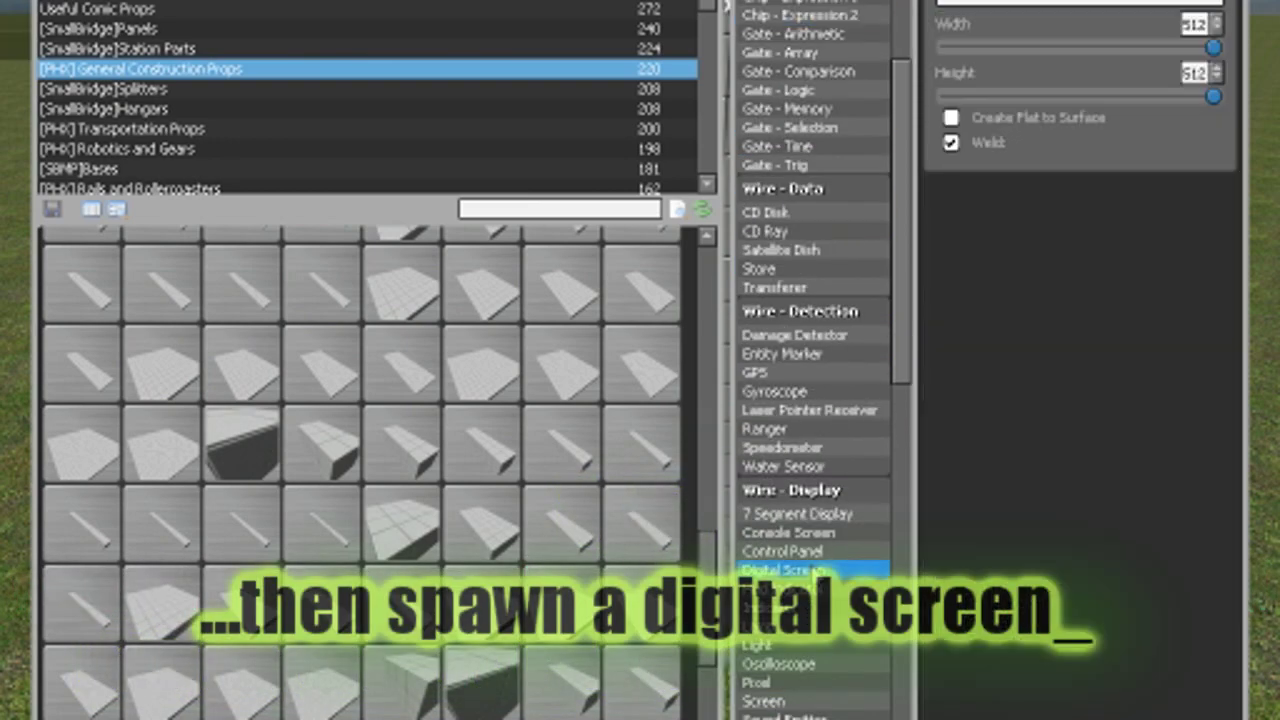
pyautogui.press('q')
pyautogui.click(640, 360)
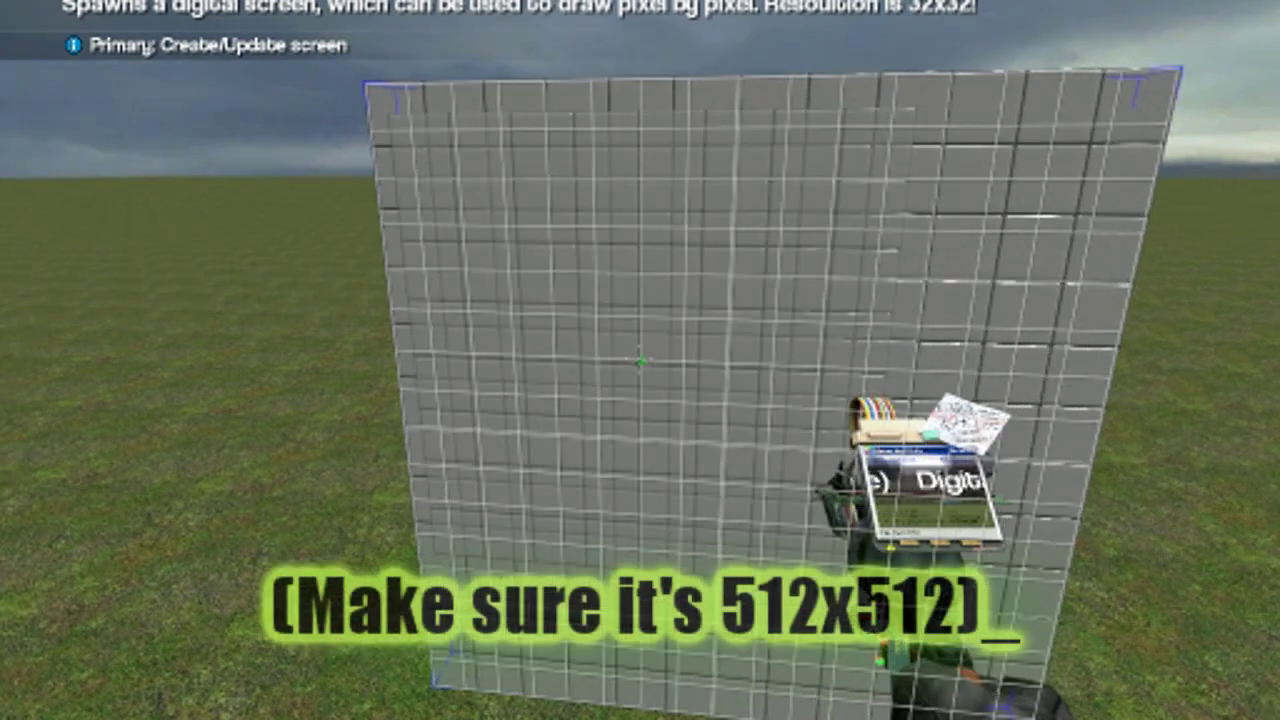
pyautogui.click(640, 360)
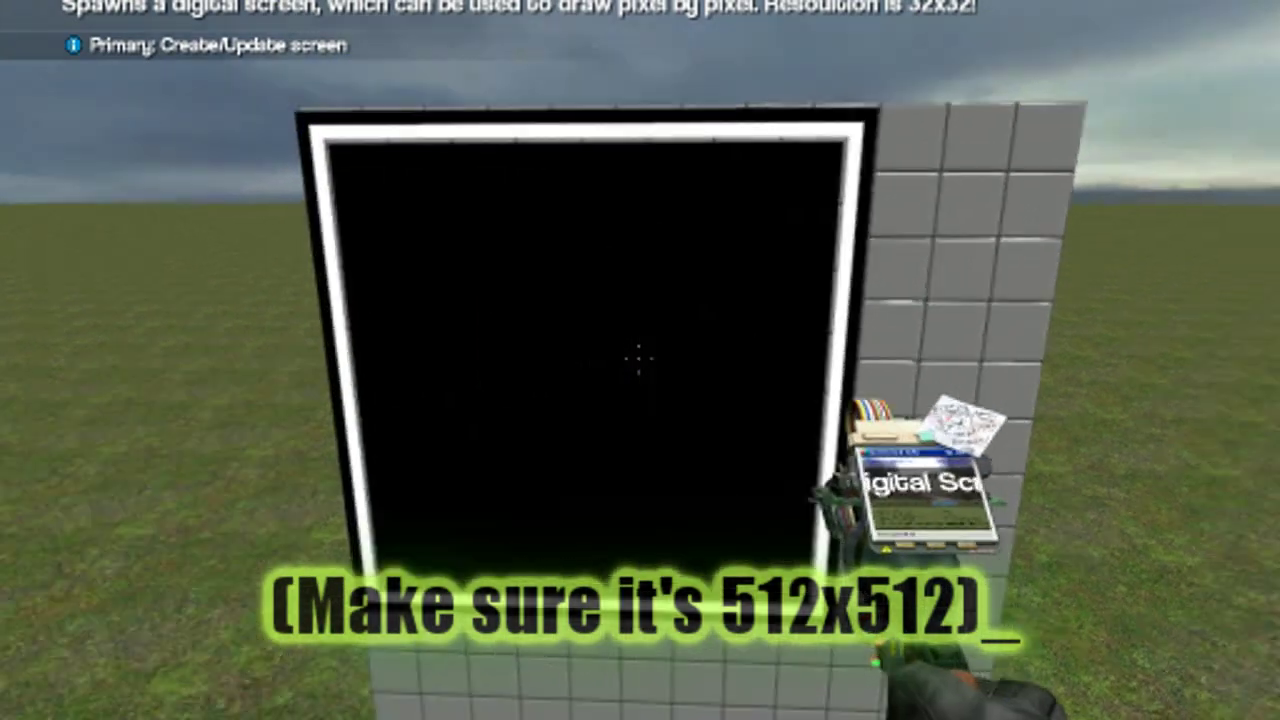
# Step: Place and upload the Expression 2 Mandelbrot chip on the wall beside the screen
pyautogui.press('1')
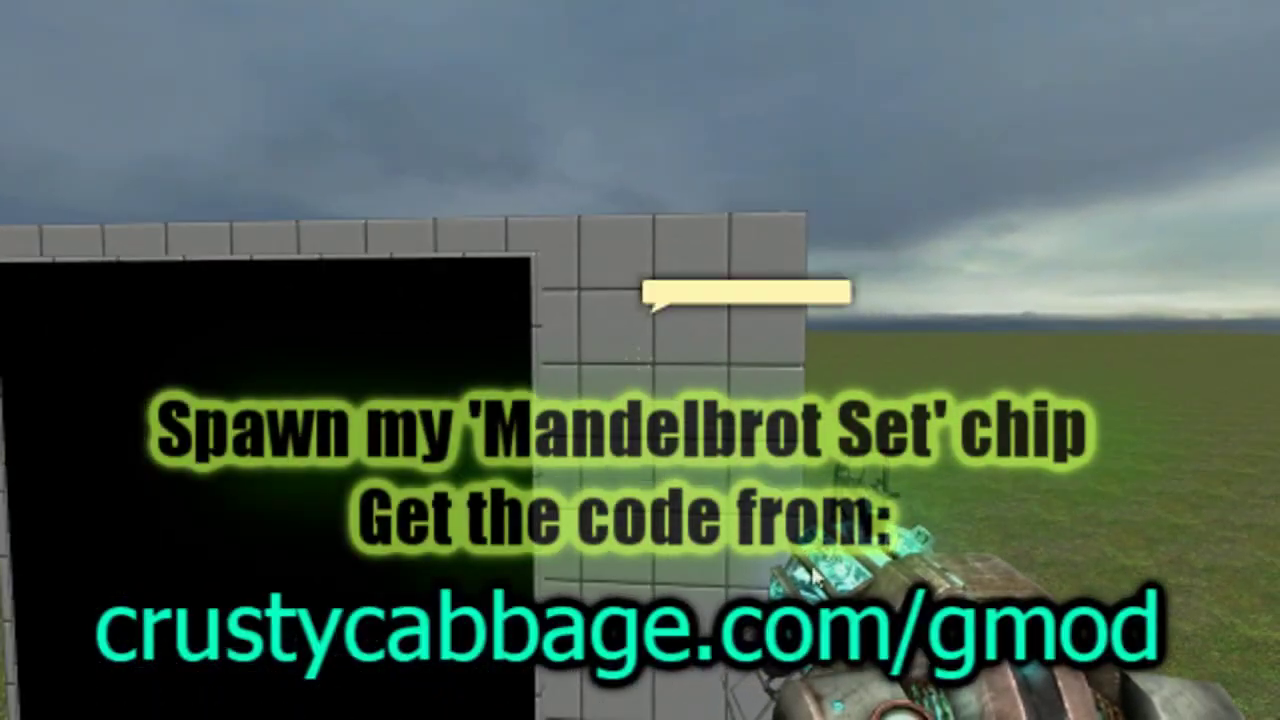
pyautogui.press('q')
pyautogui.click(847, 268)
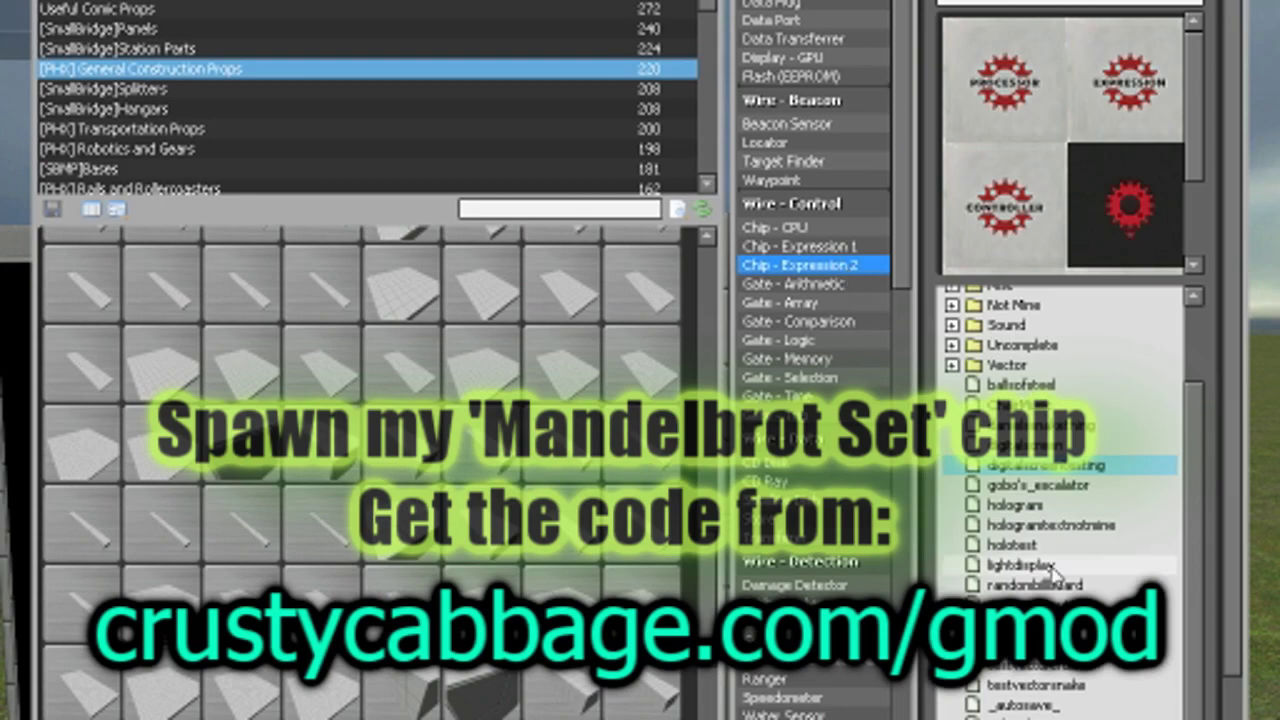
pyautogui.press('q')
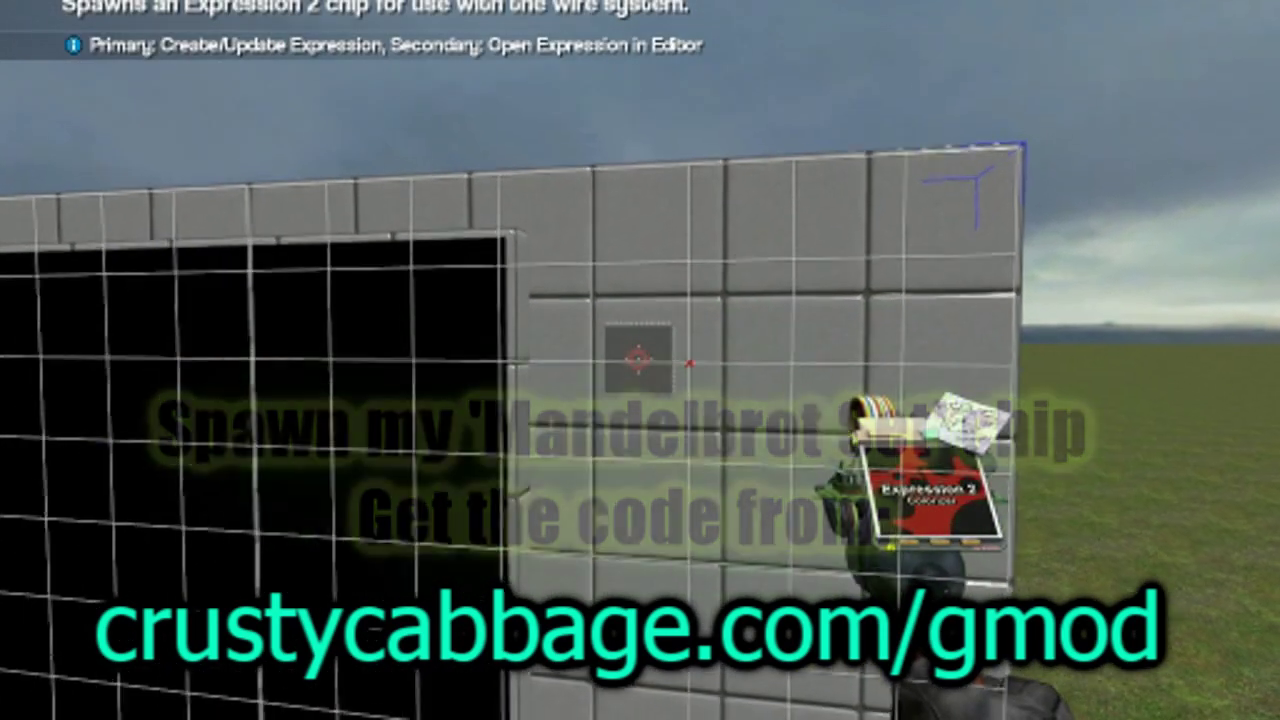
pyautogui.click(640, 360)
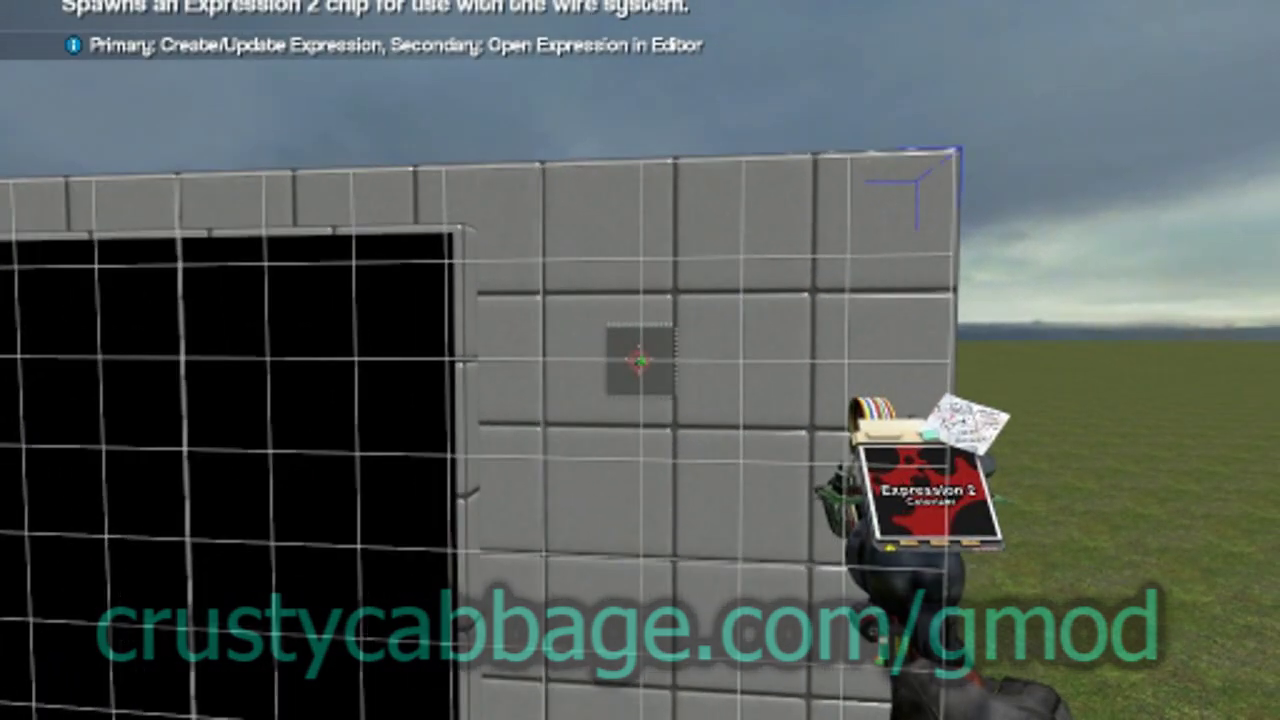
pyautogui.click(640, 360)
# Step: Wire the digital screen to the chip with the Expression 2 Wirelink tool
pyautogui.press('q')
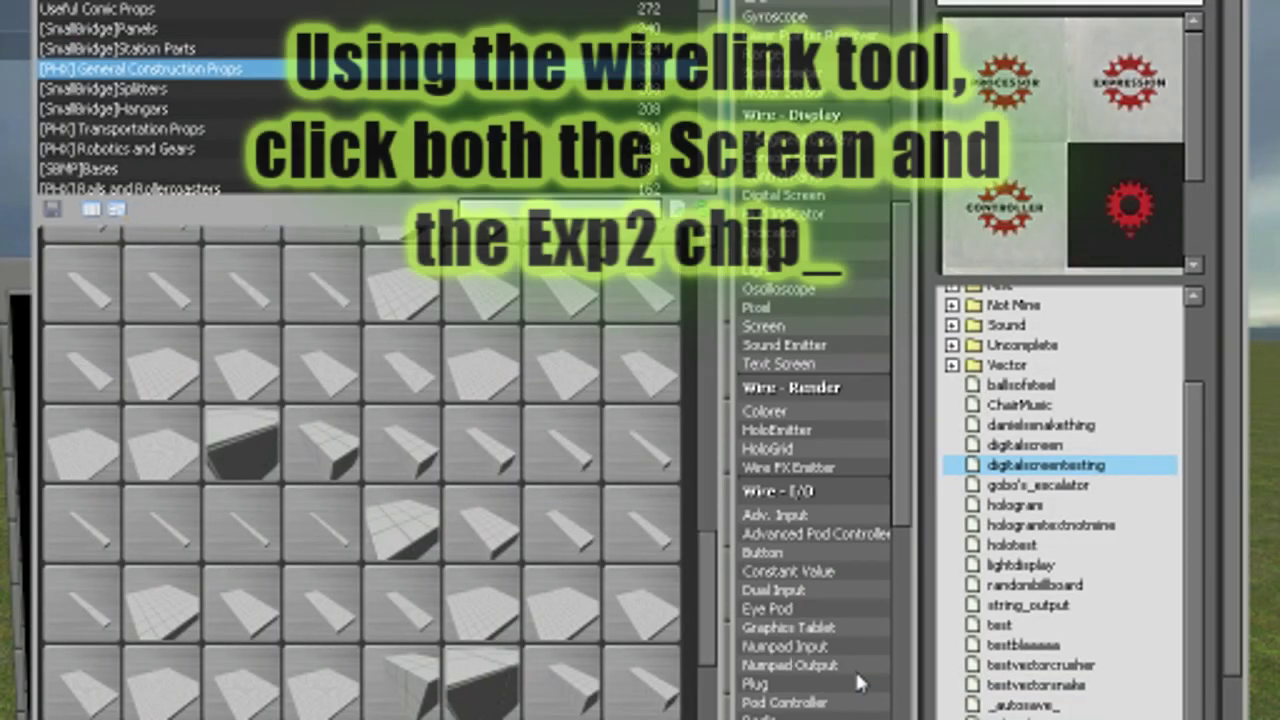
pyautogui.scroll(-5, 855, 669)
pyautogui.scroll(-3, 855, 669)
pyautogui.click(829, 650)
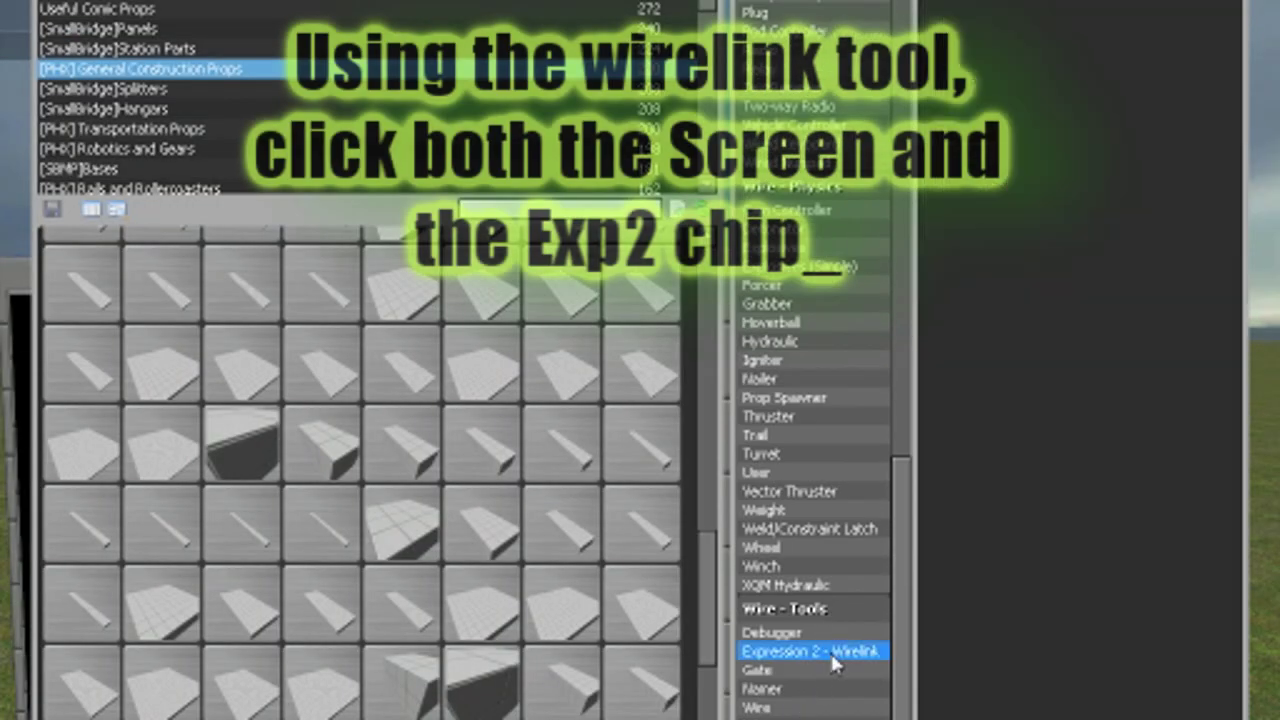
pyautogui.press('q')
pyautogui.click(640, 360)
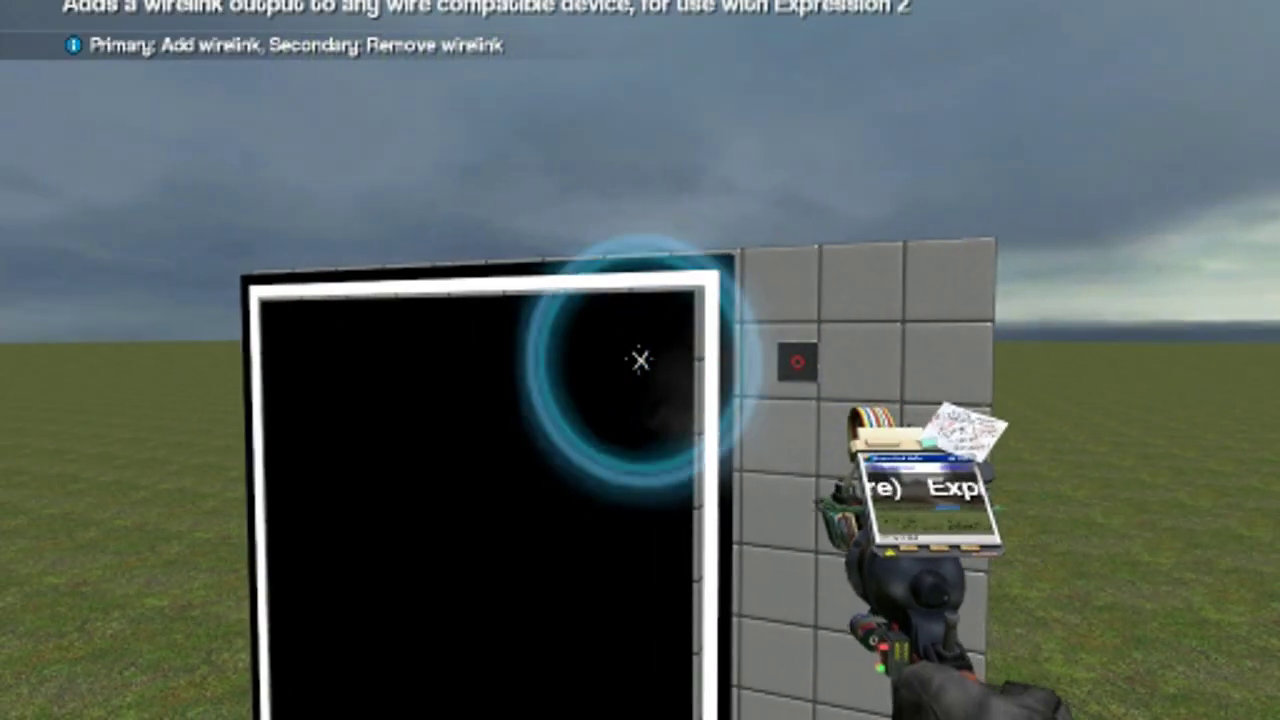
pyautogui.press('q')
pyautogui.press('q')
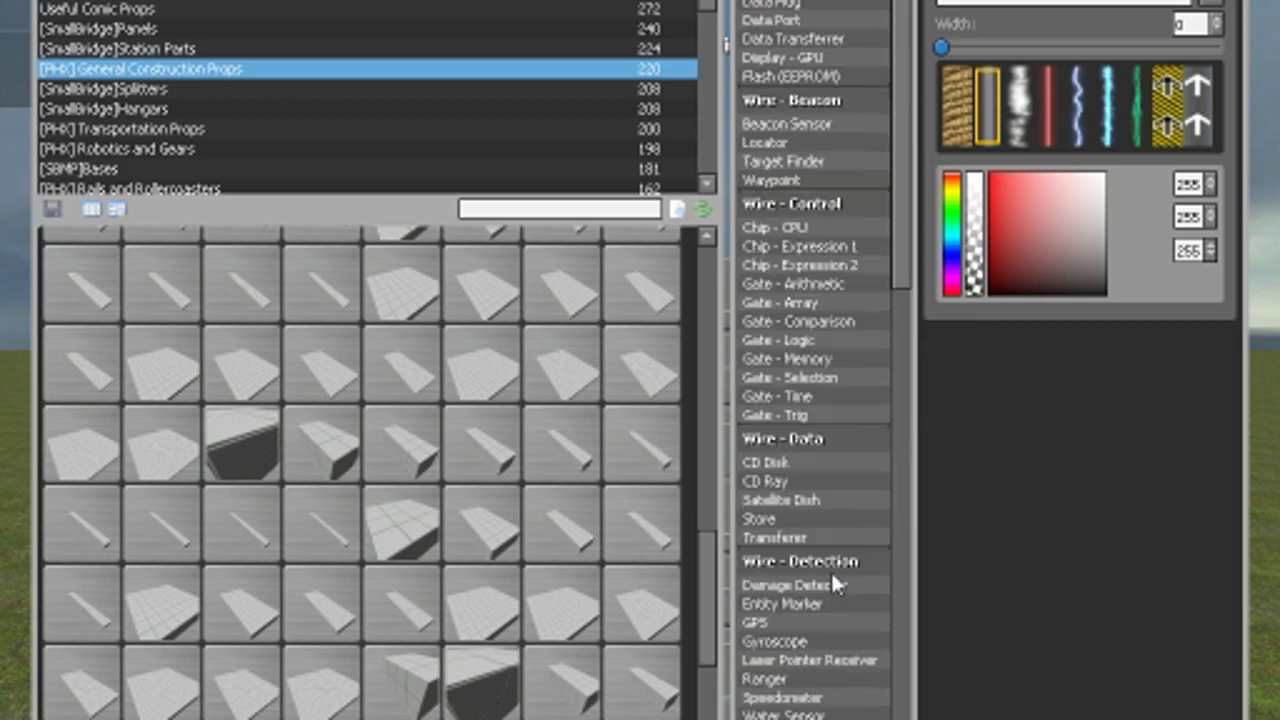
# Step: Respawn the Expression 2 chip and step back to see the blue-and-yellow Mandelbrot
pyautogui.click(800, 265)
pyautogui.press('q')
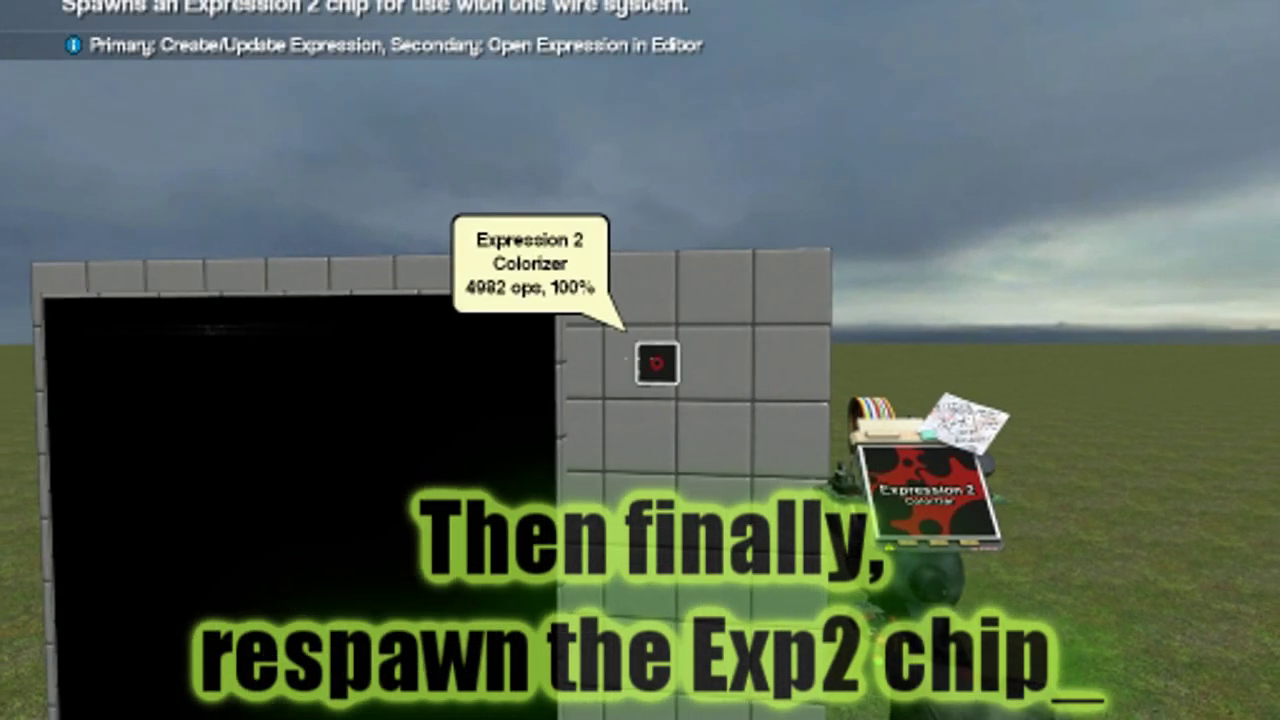
pyautogui.click(651, 361)
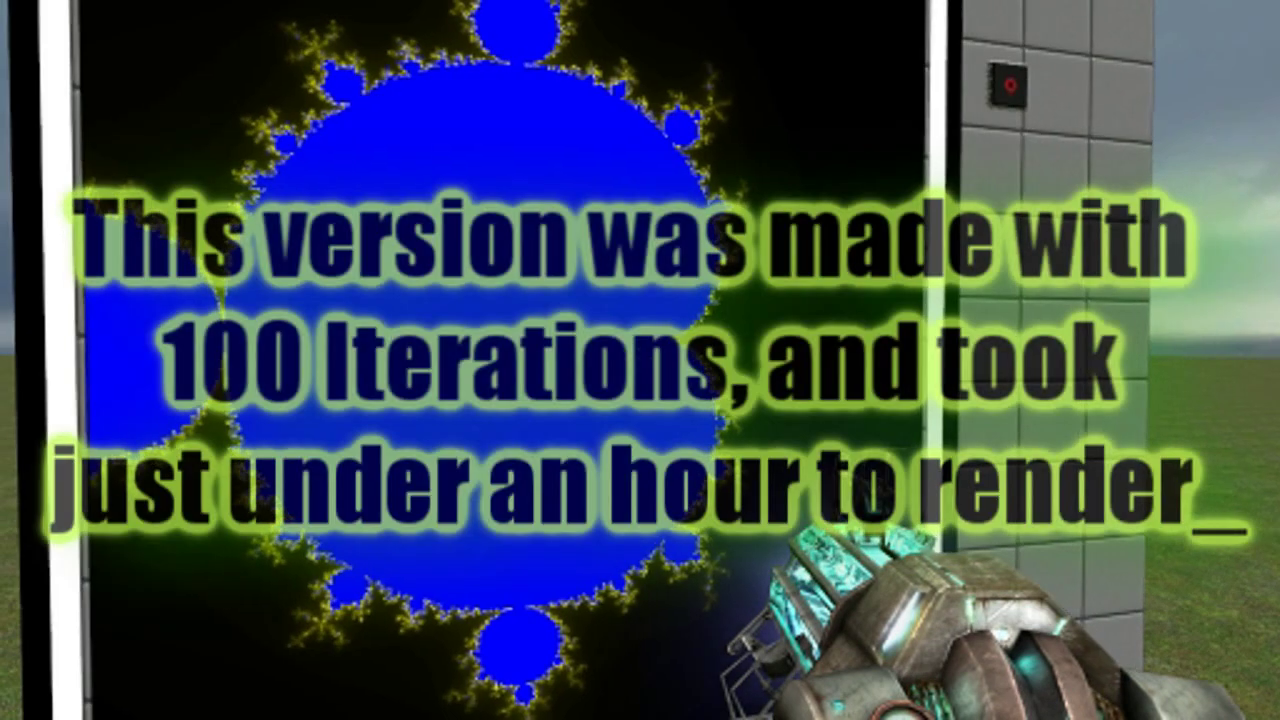
pyautogui.press('s')
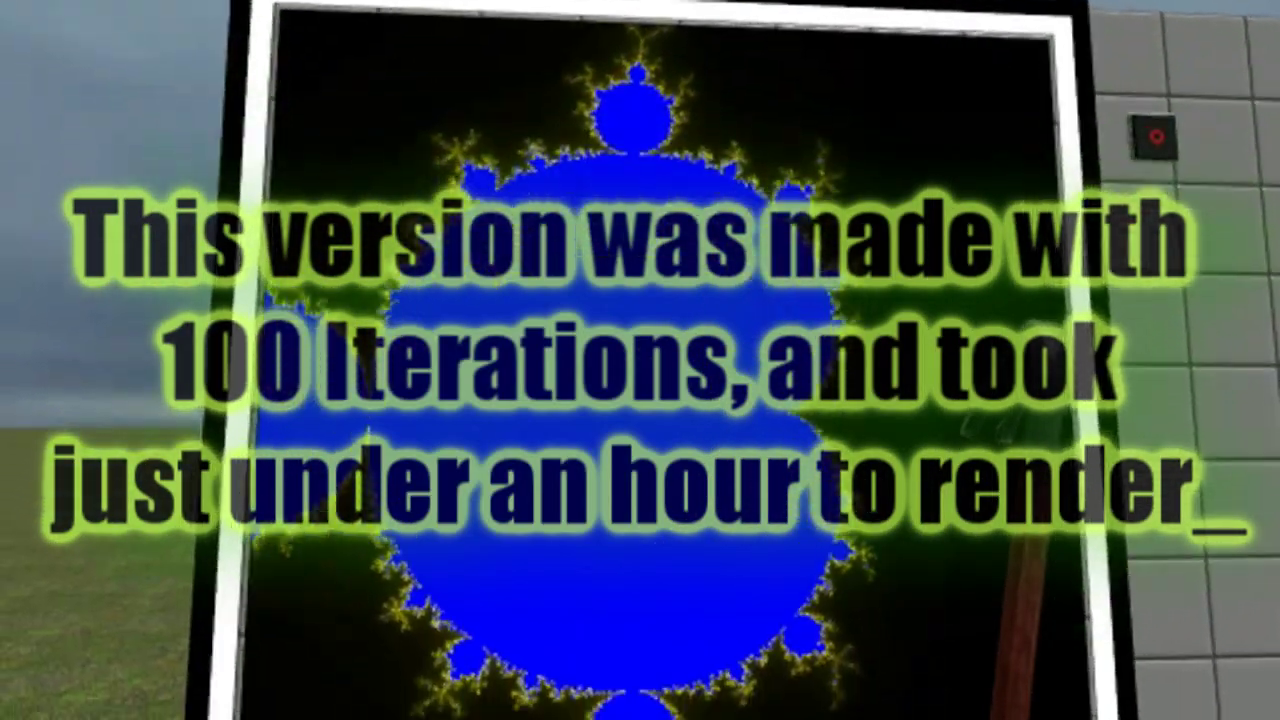
pyautogui.press('w')
pyautogui.press('s')
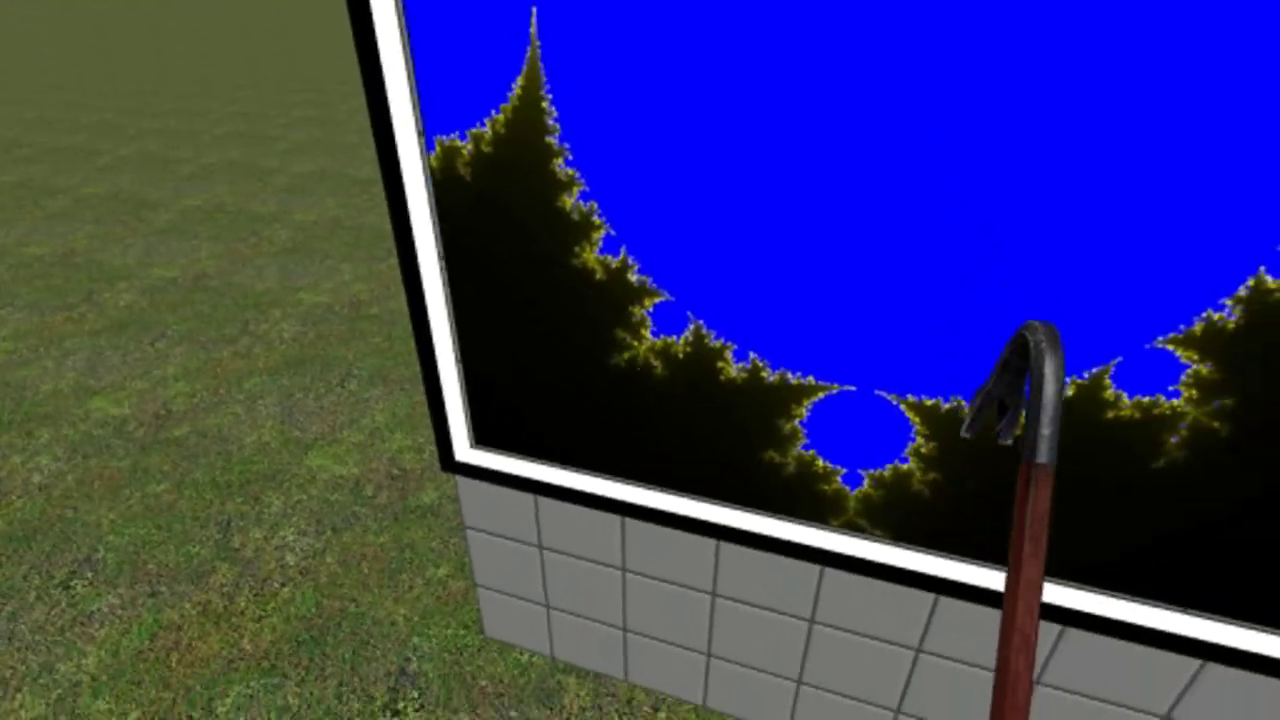
pyautogui.press('w')
pyautogui.press('w')
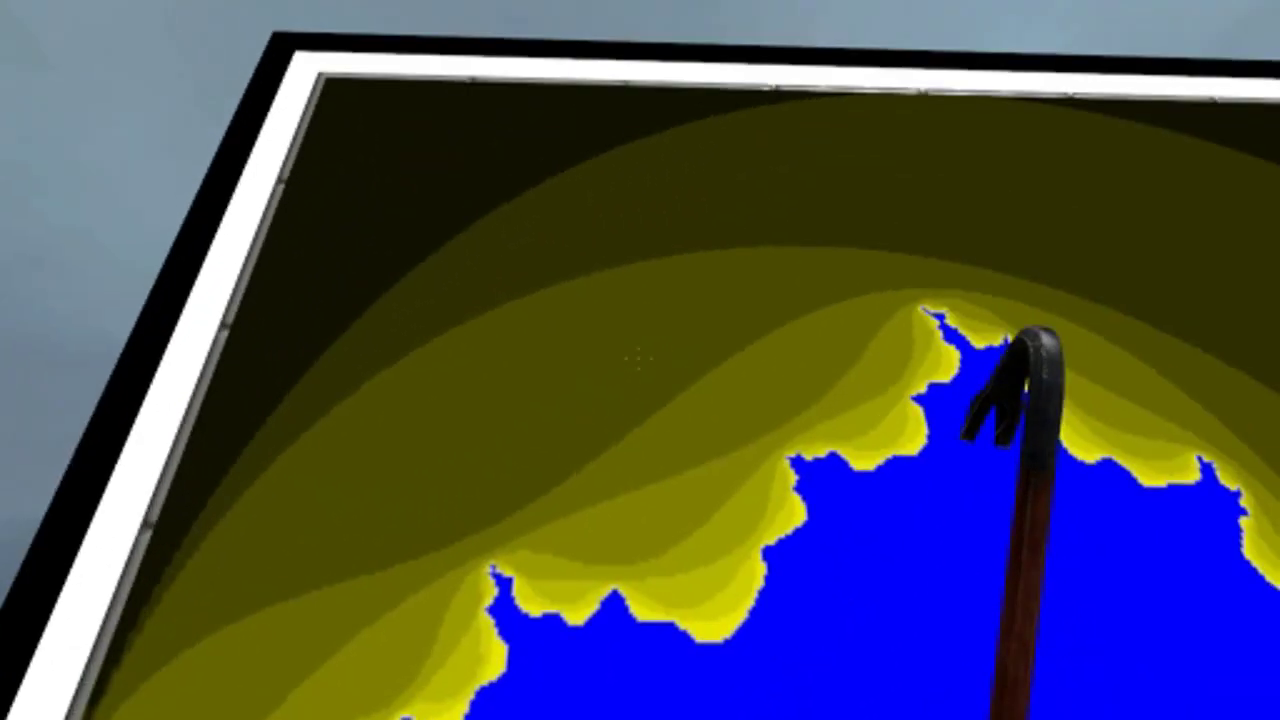
# Step: View the zoomed white-exterior Mandelbrot render, then face the chip showing 189 ops, 4%
pyautogui.press('w')
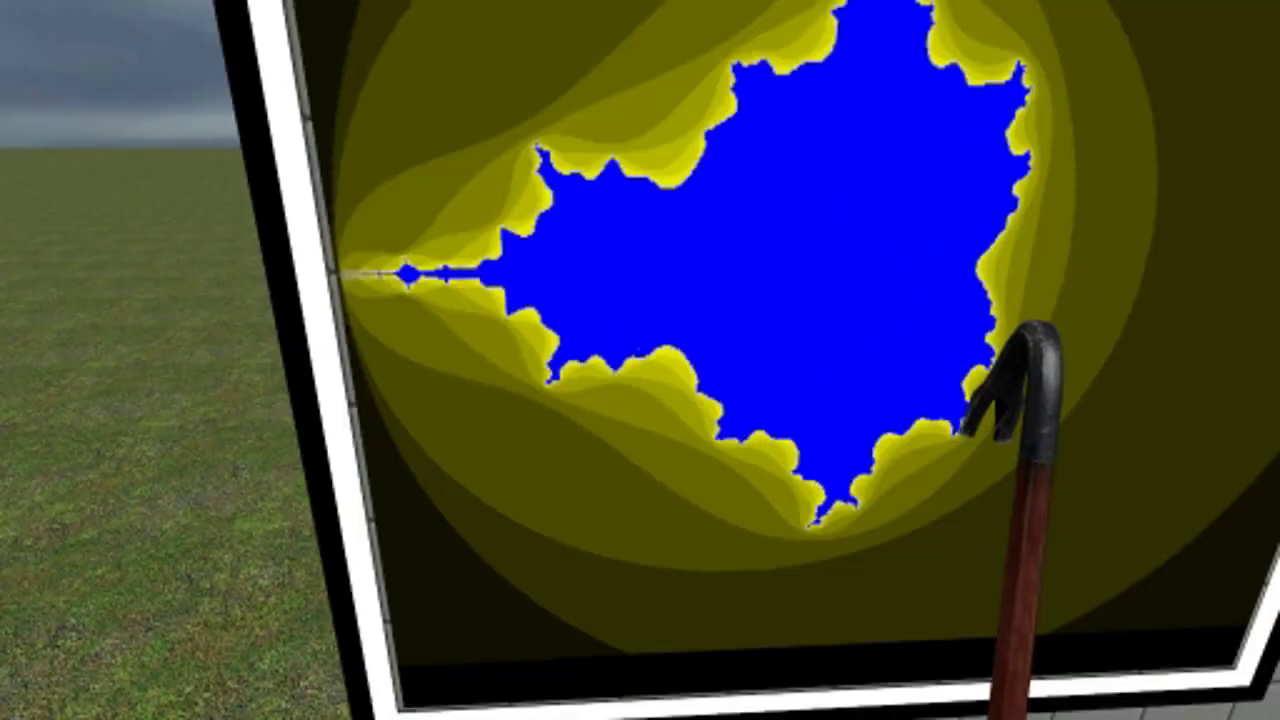
pyautogui.press('w')
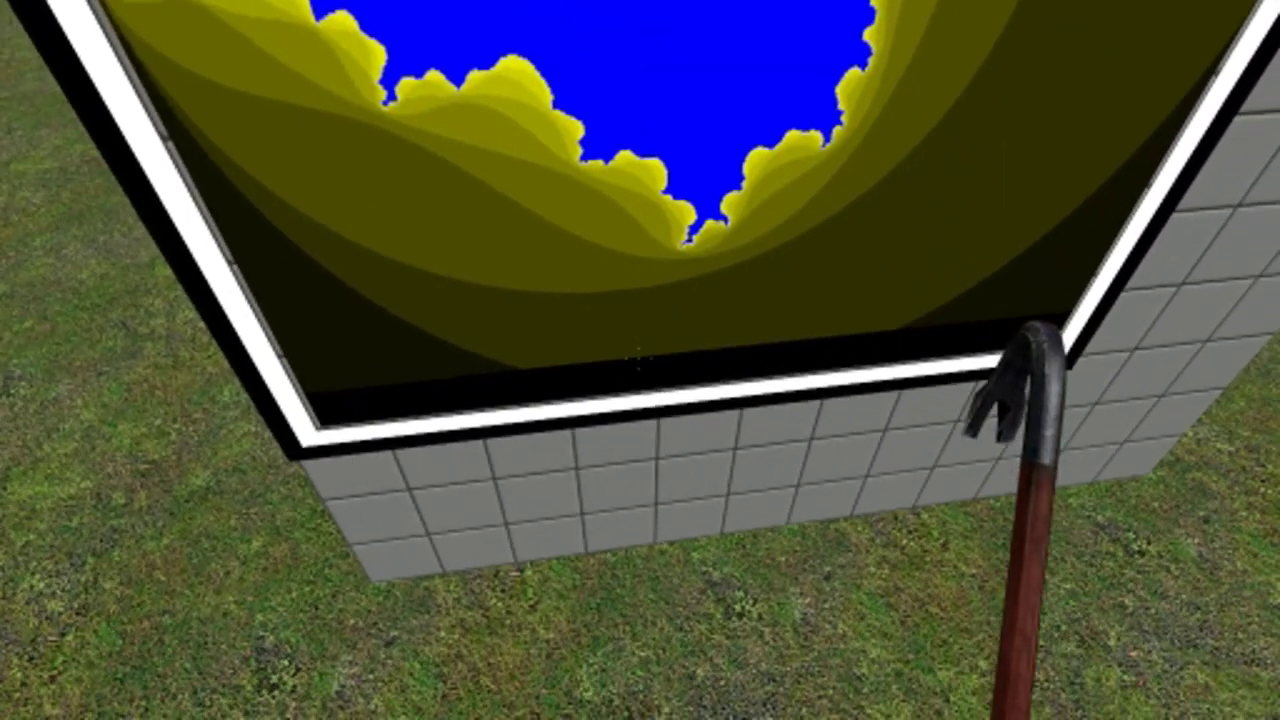
pyautogui.press('a')
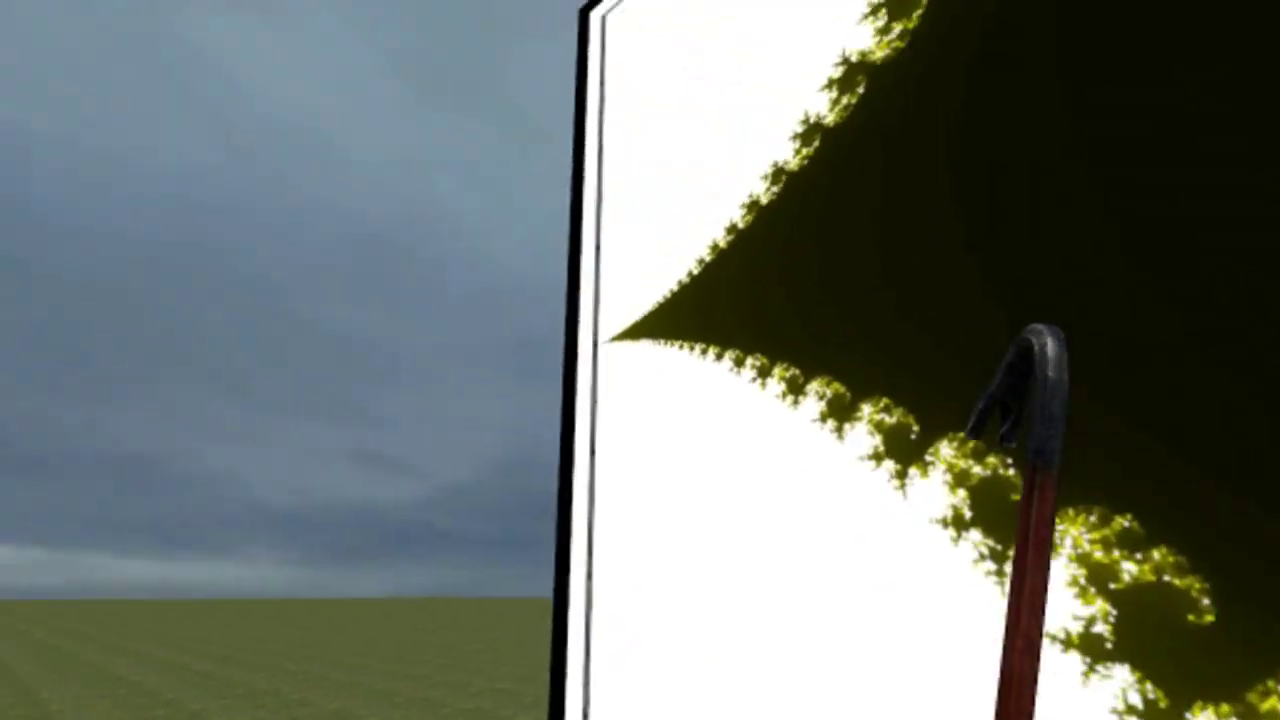
pyautogui.press('w')
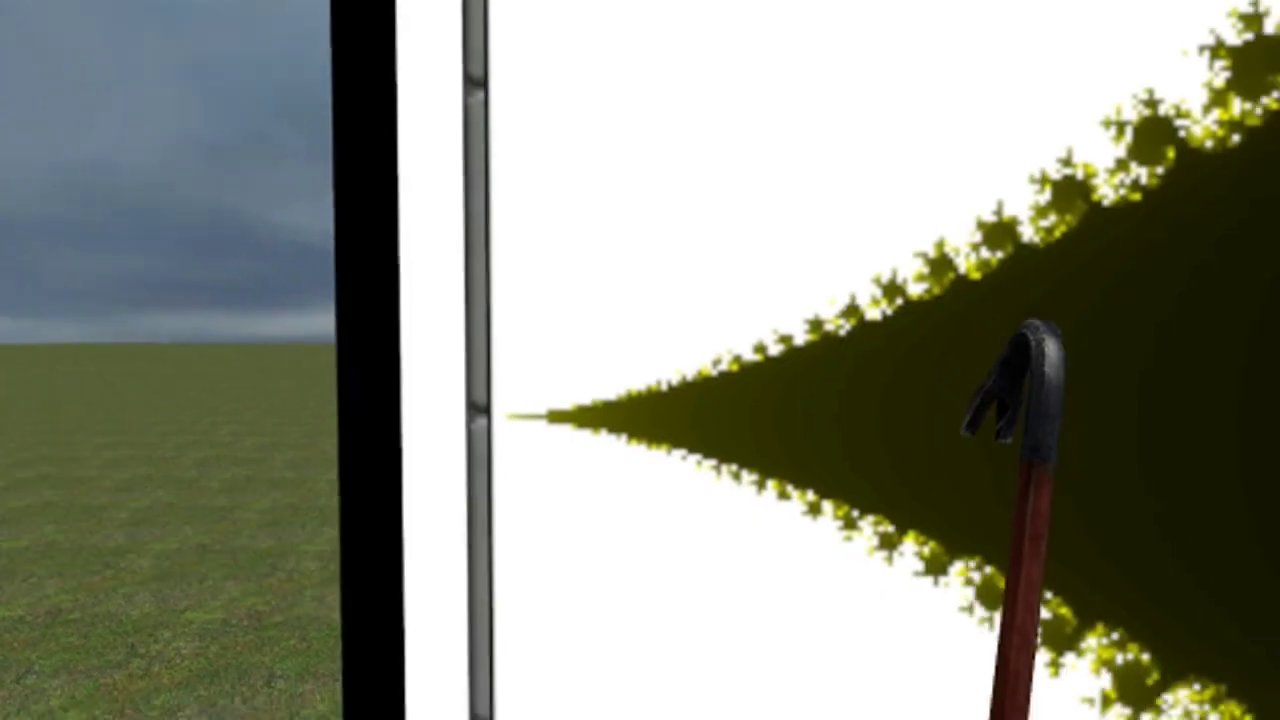